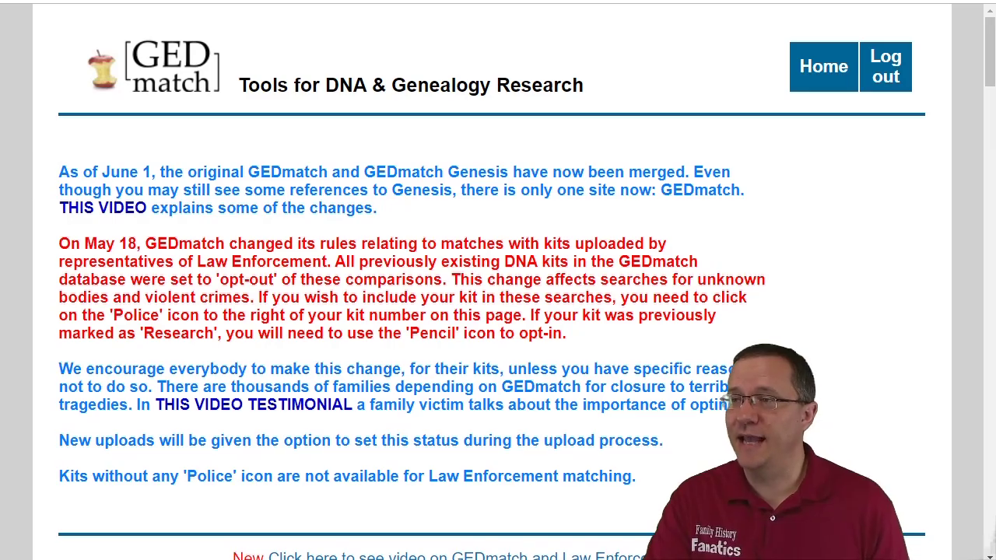
Step: Scroll to the Tier 1 DNA Applications list and follow the Triangulation link
scroll(977, 89, down, 5)
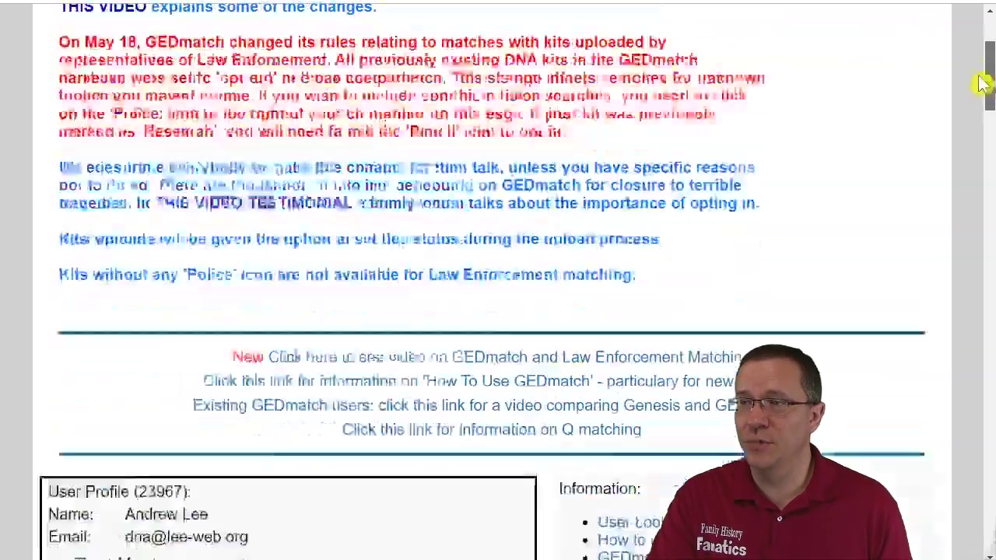
scroll(972, 105, down, 3)
scroll(967, 133, down, 2)
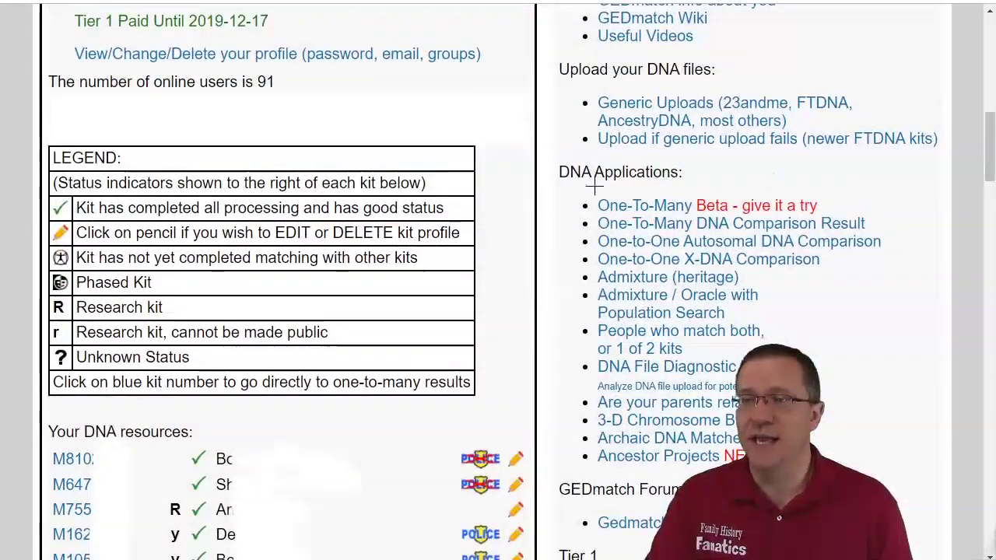
drag(564, 185, 685, 185)
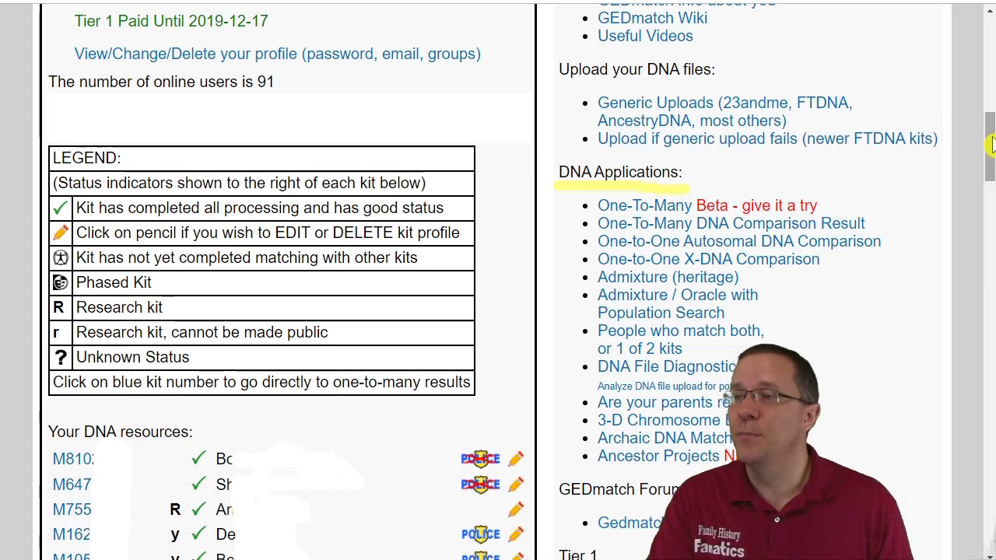
drag(989, 144, 988, 191)
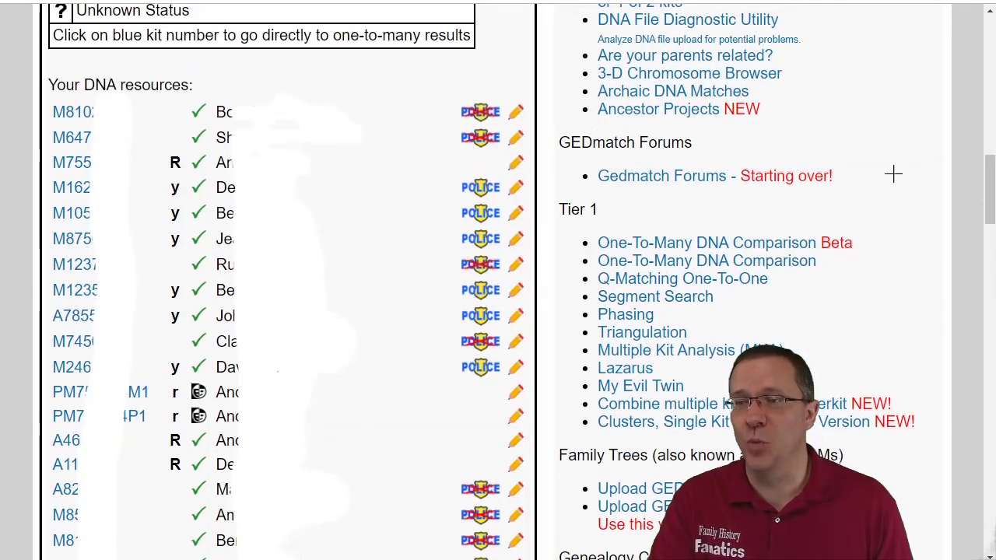
drag(560, 218, 605, 219)
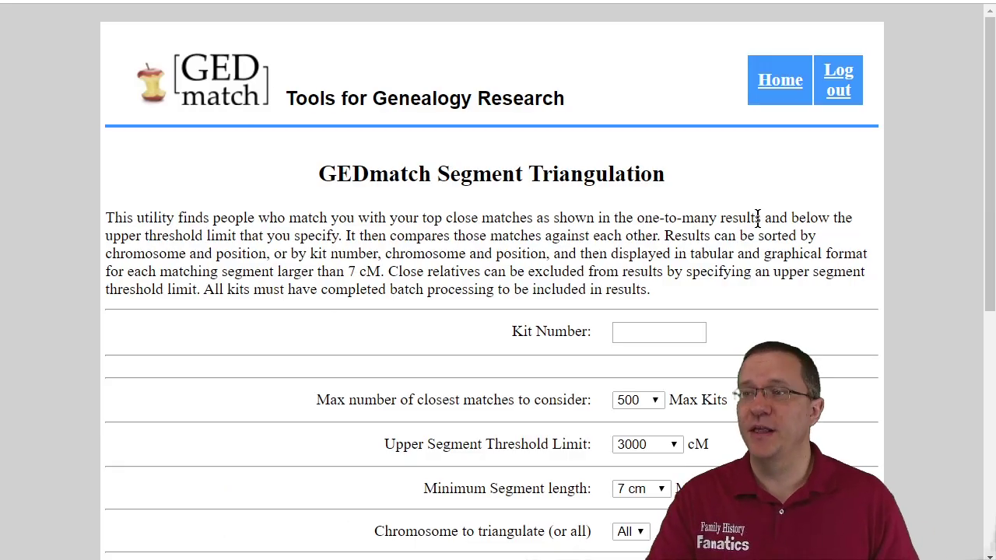
Step: Enter kit number M755 in the Kit Number box, noting the Max Kits setting
drag(992, 76, 978, 173)
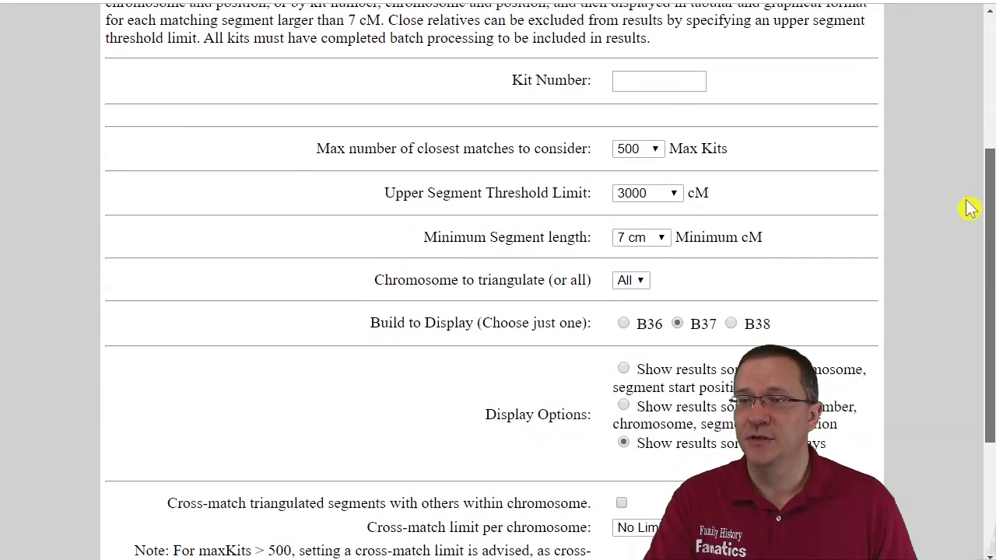
drag(978, 173, 967, 218)
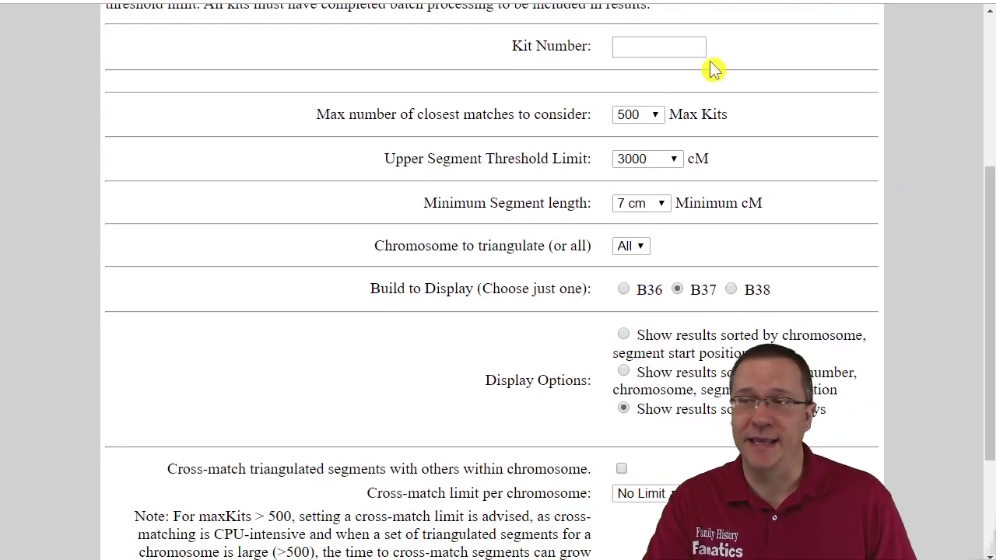
click(671, 46)
text(M)
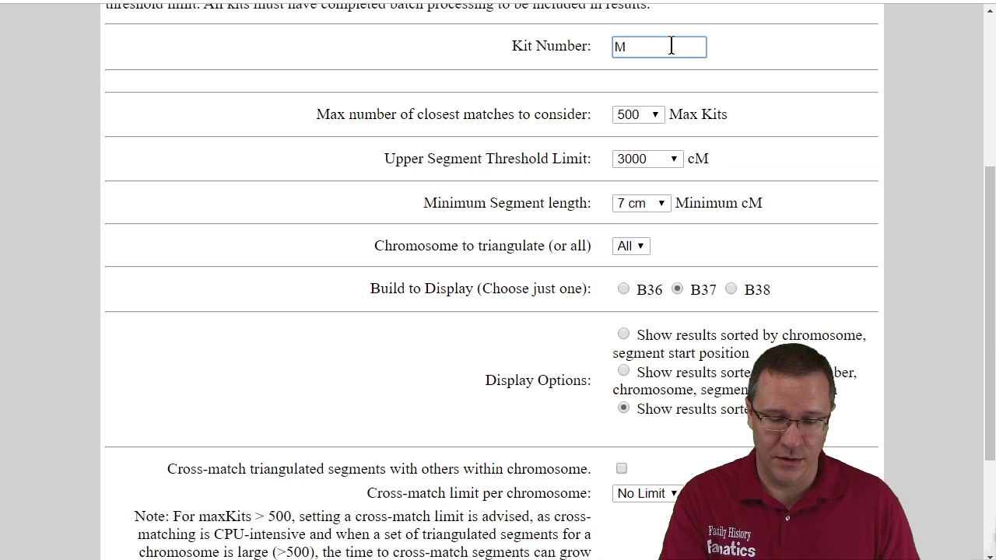
text(755744)
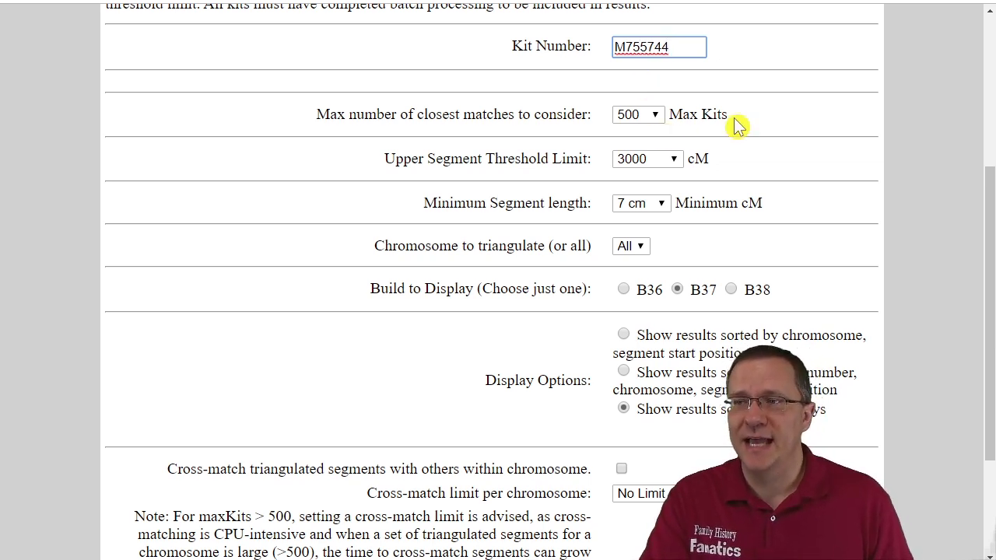
drag(731, 121, 672, 119)
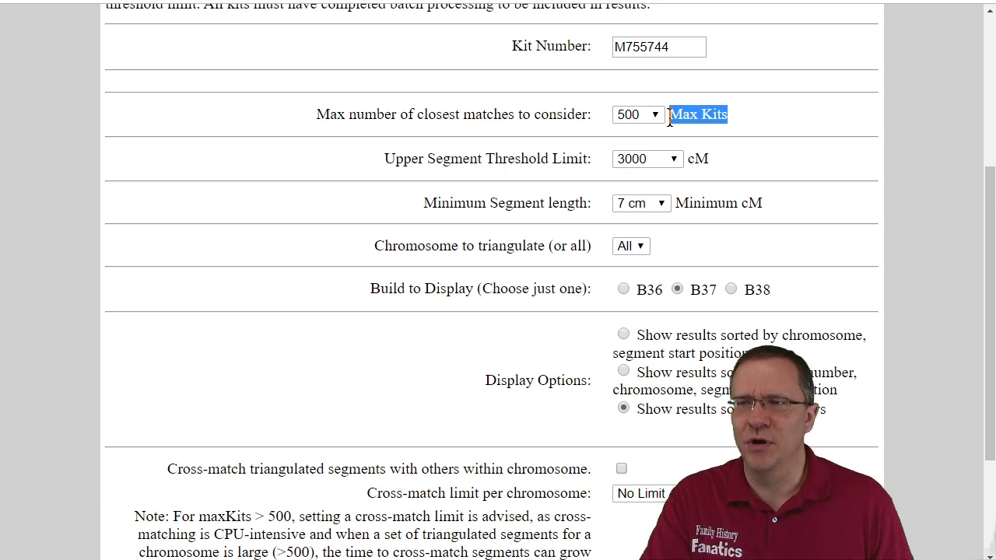
drag(985, 195, 979, 228)
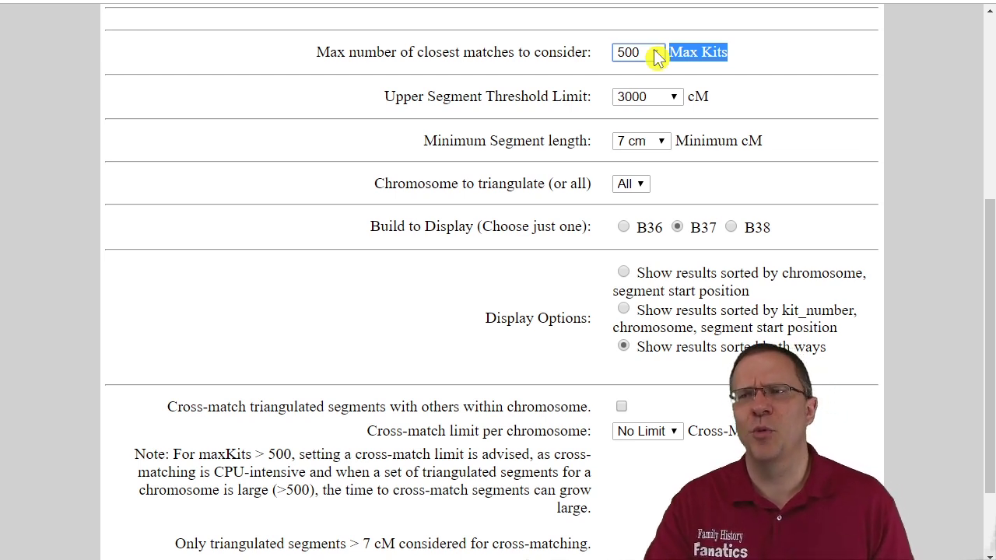
click(772, 53)
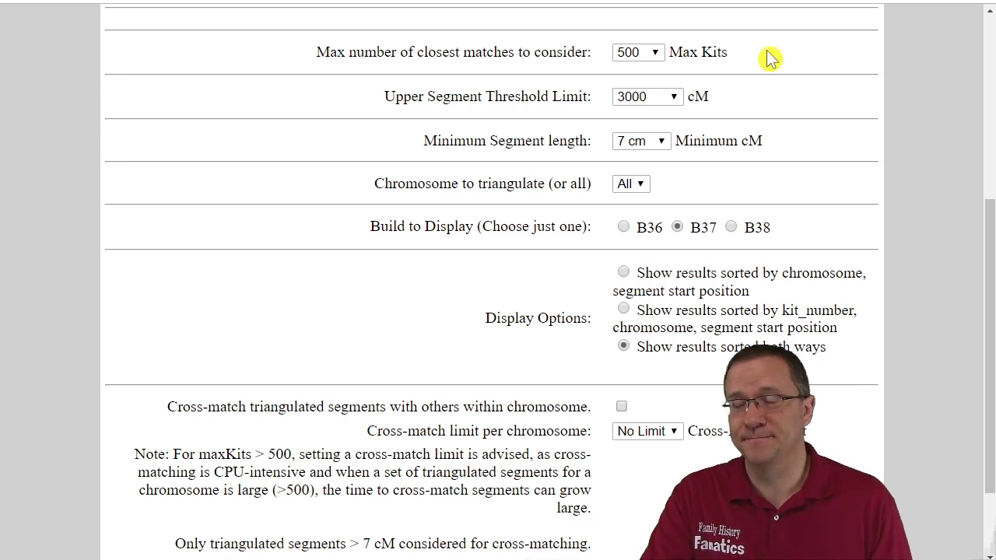
drag(597, 96, 381, 98)
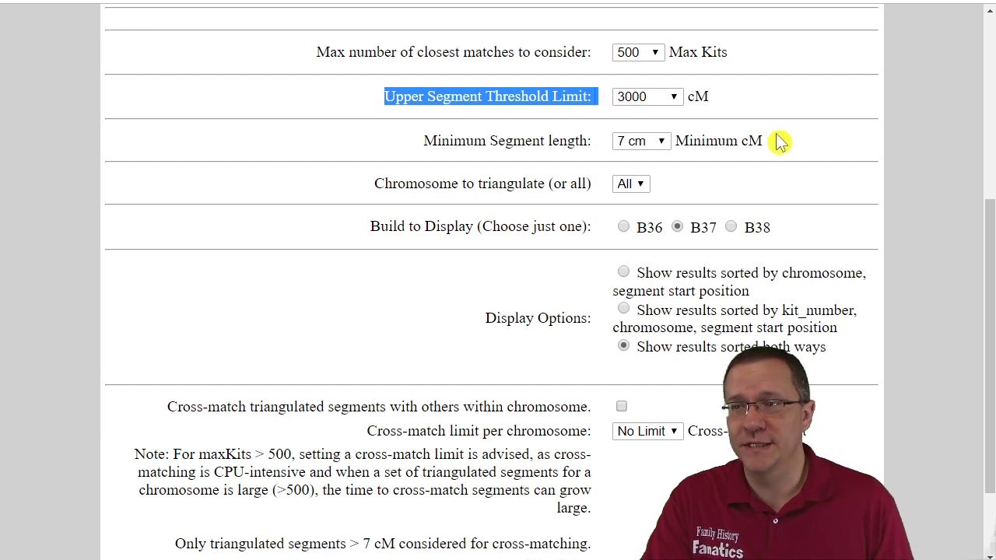
click(753, 109)
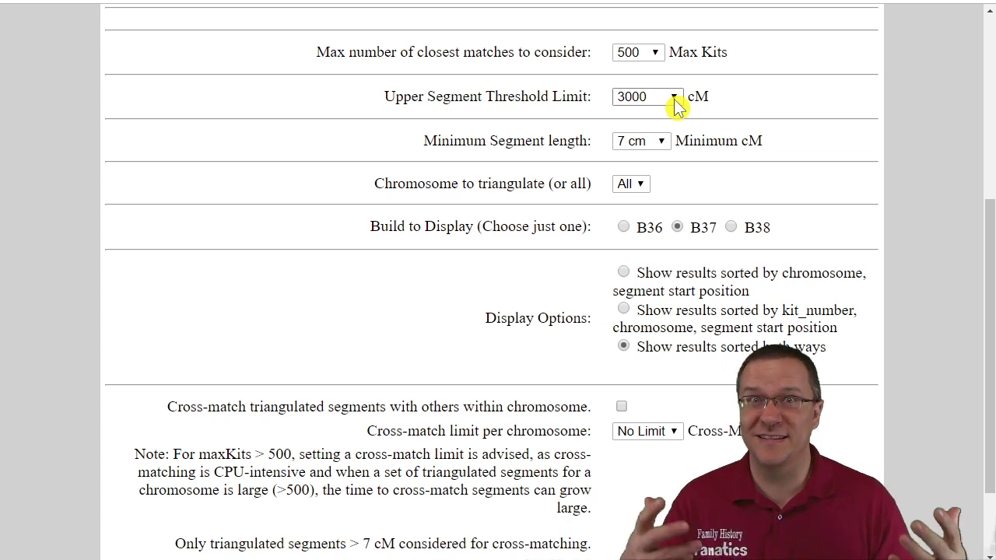
Step: Change the Upper Segment Threshold Limit from 3000 to 500 cM
click(676, 107)
click(656, 167)
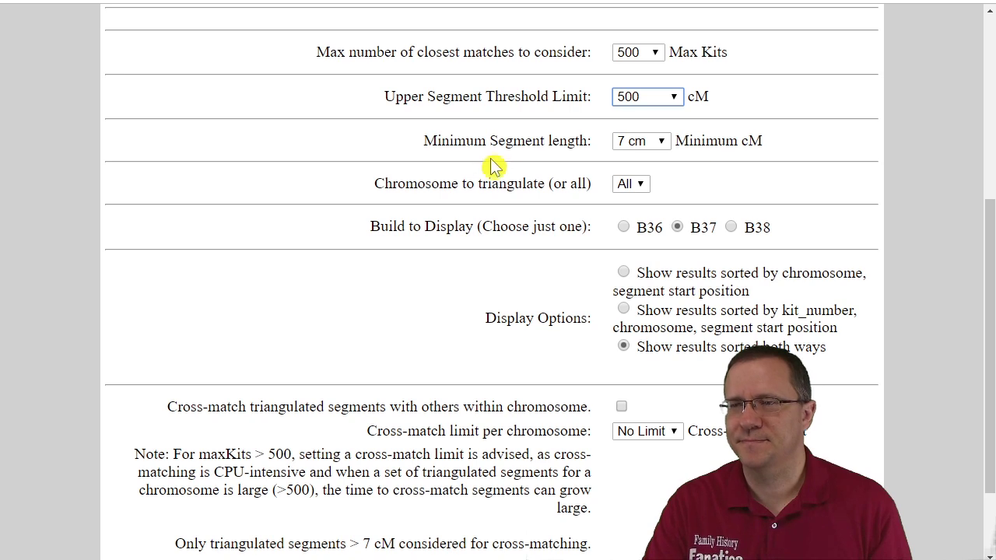
drag(422, 141, 577, 147)
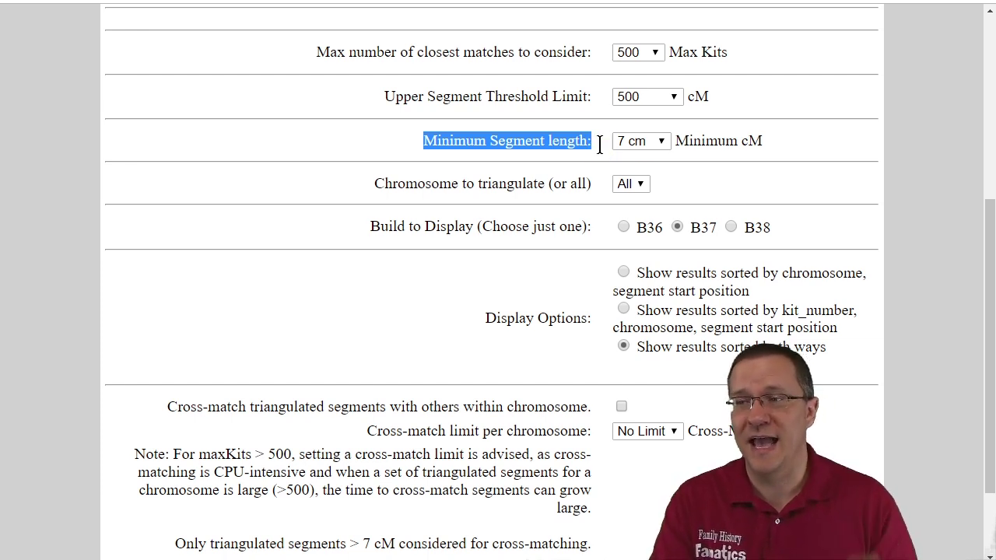
click(739, 162)
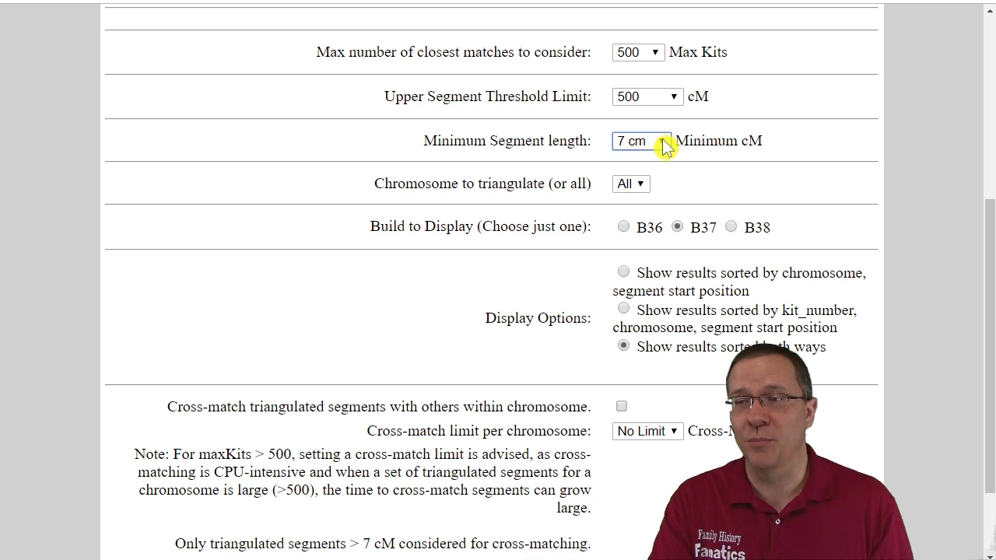
click(652, 229)
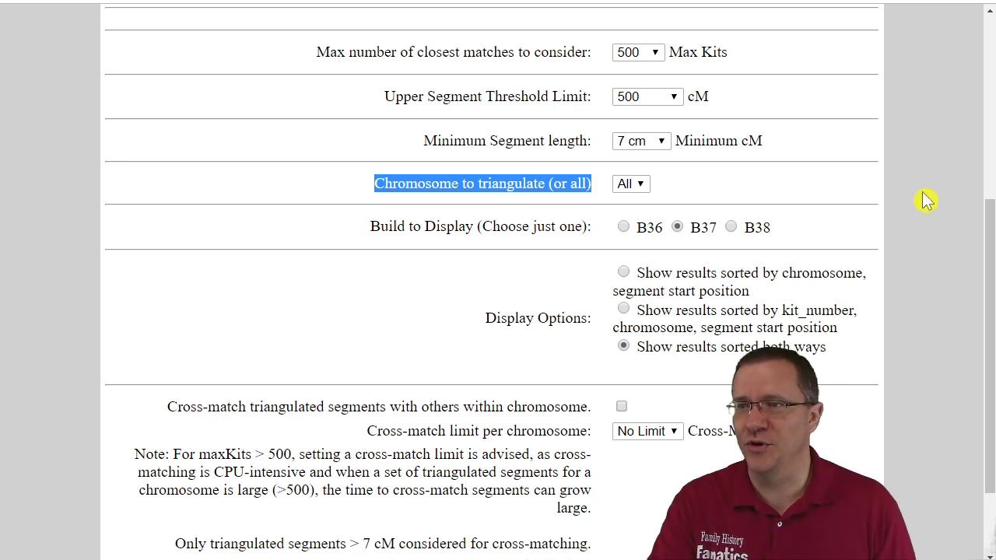
Step: Set 'Chromosome to triangulate' from All to 1, keeping genome build B37
click(649, 189)
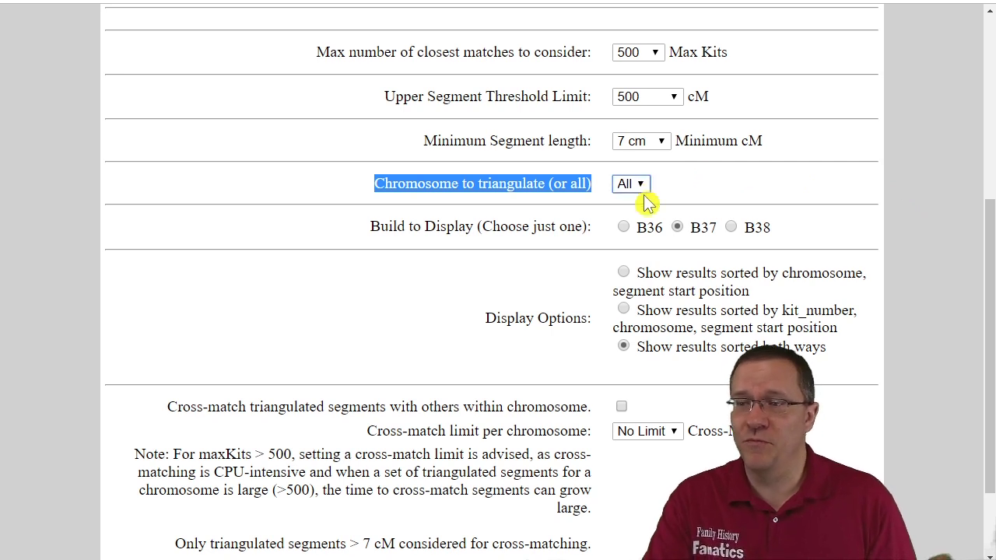
click(627, 226)
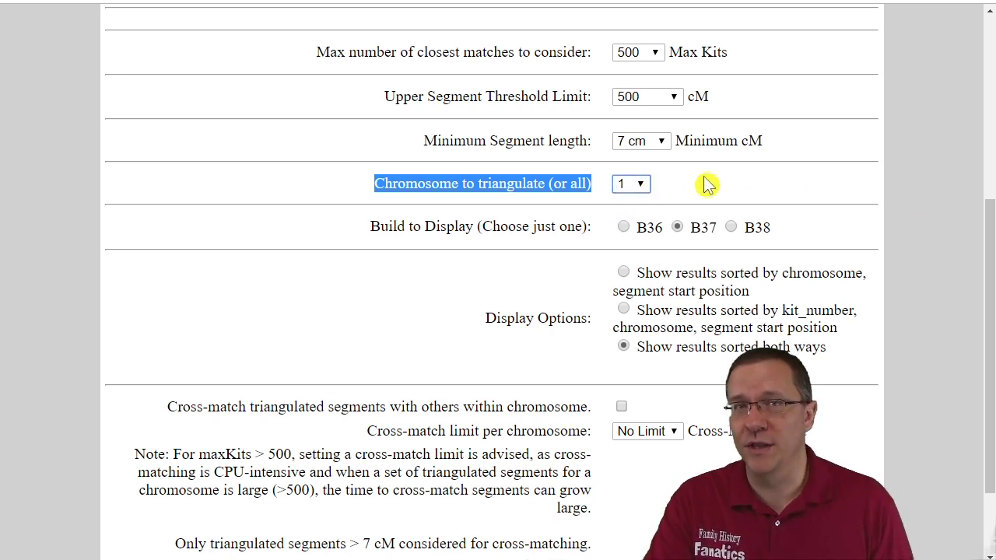
click(707, 185)
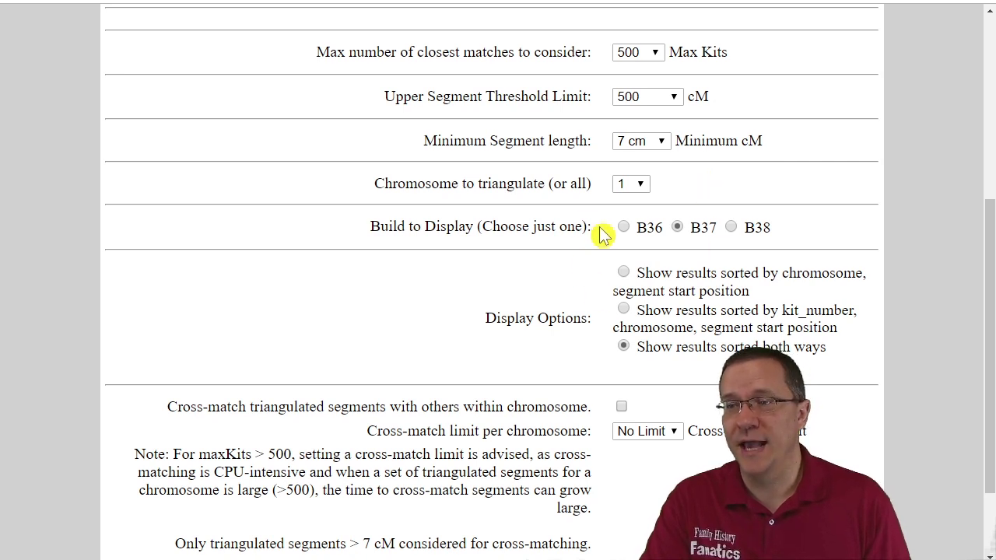
drag(599, 227, 366, 224)
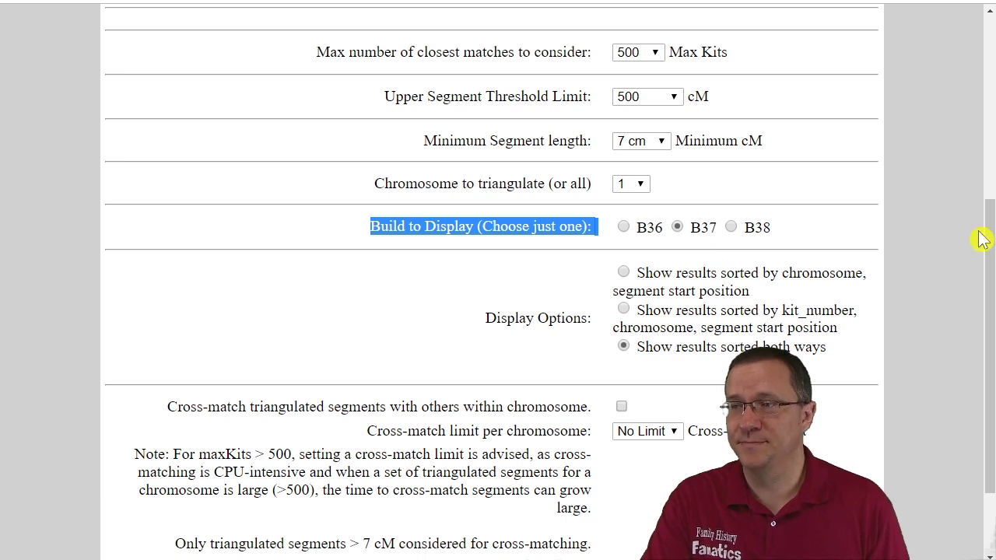
scroll(984, 238, down, 3)
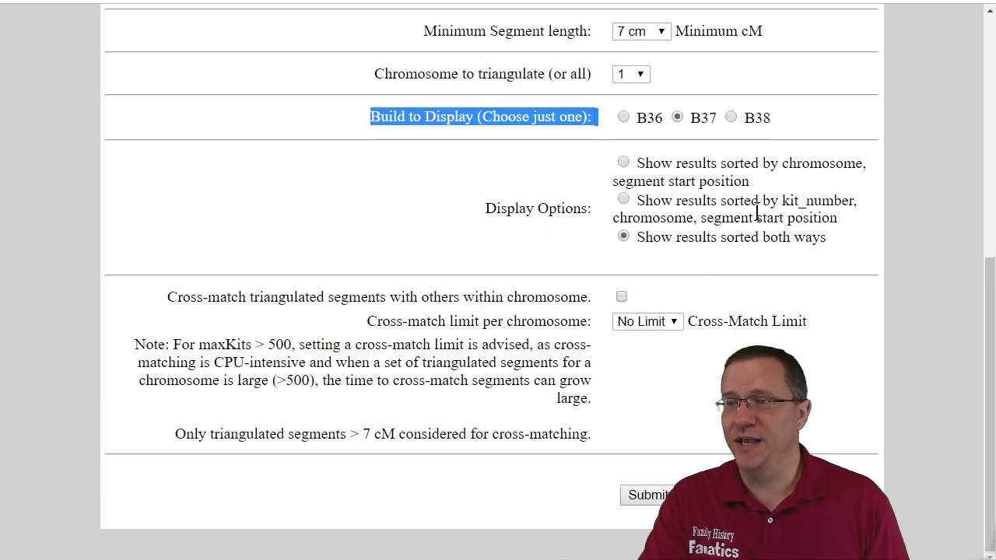
drag(750, 182, 646, 164)
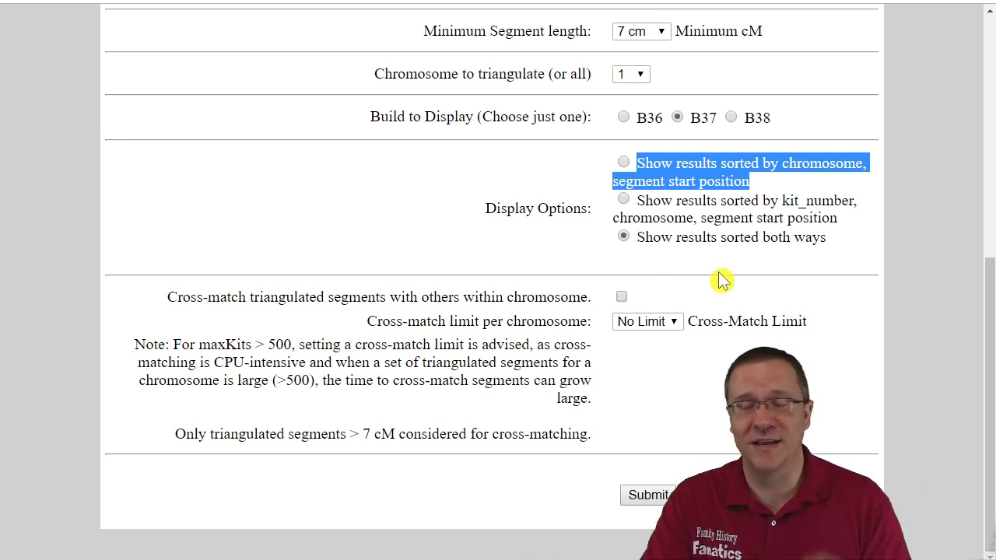
click(683, 259)
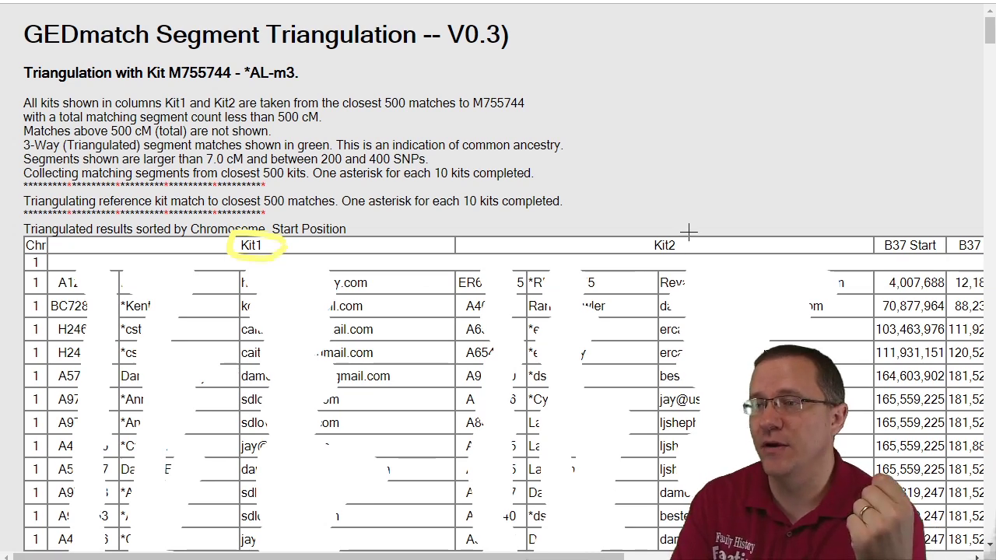
Step: Review the chromosome 1 results table of Kit1/Kit2 matching segments
mouse_move(688, 232)
mouse_down()
mouse_move(646, 241)
mouse_move(681, 232)
mouse_up()
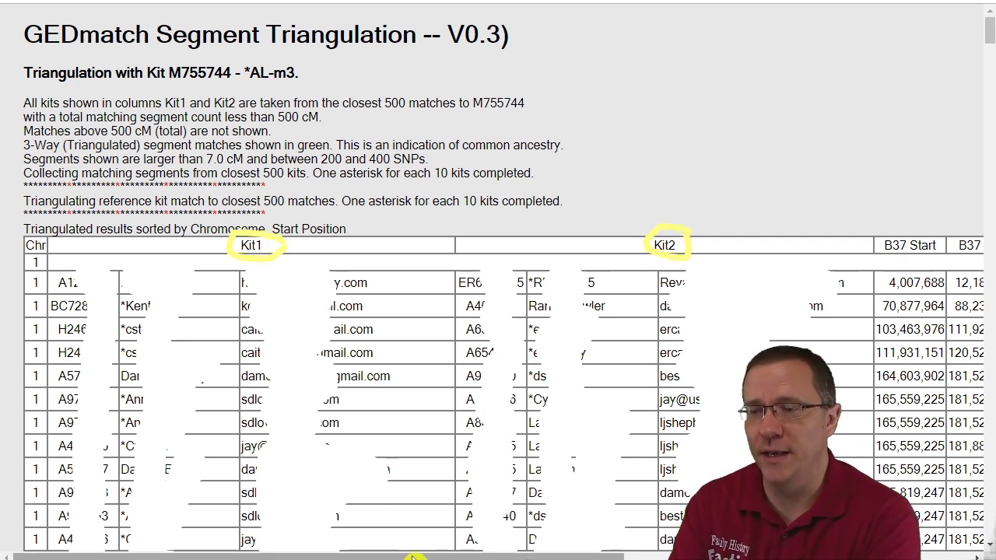
Step: Scroll the results right to the cM column and green bars, then return to settings
drag(412, 556, 731, 556)
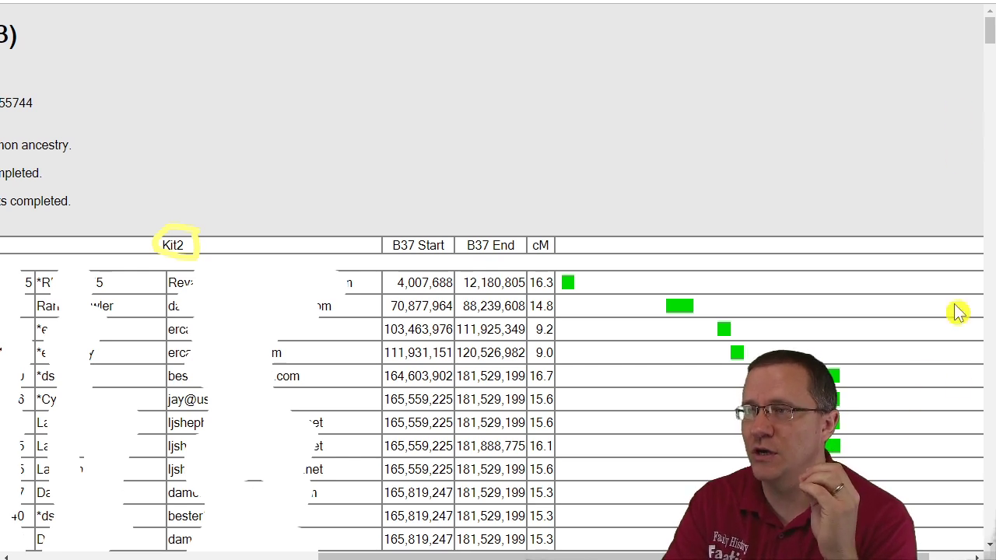
drag(990, 31, 991, 41)
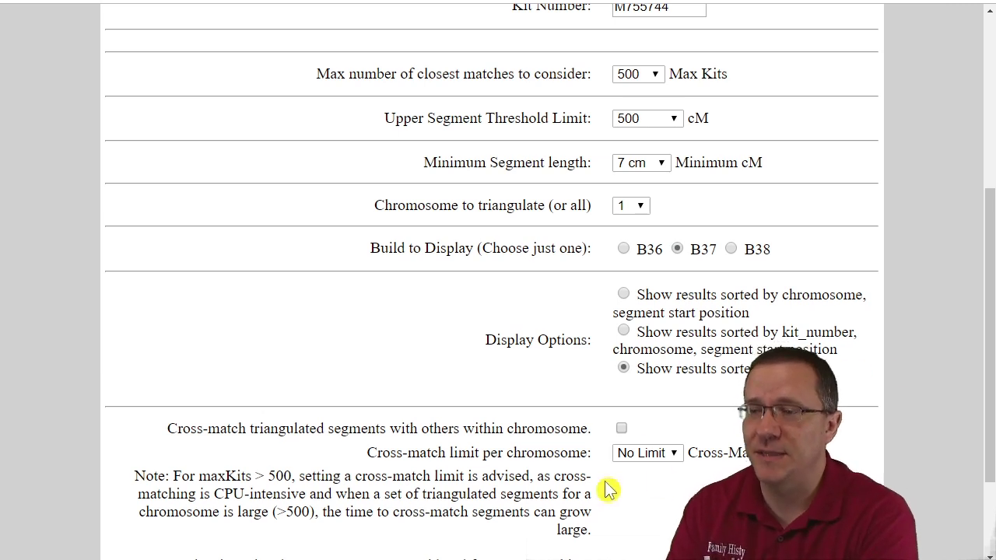
Step: Enable 'Cross-match triangulated segments with others within chromosome' and scroll to Submit
click(622, 428)
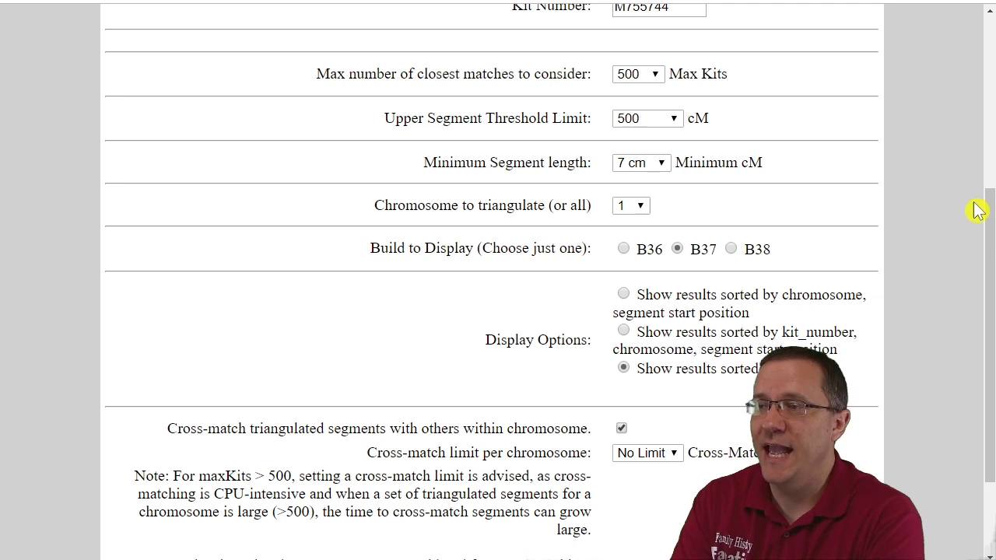
drag(990, 211, 985, 249)
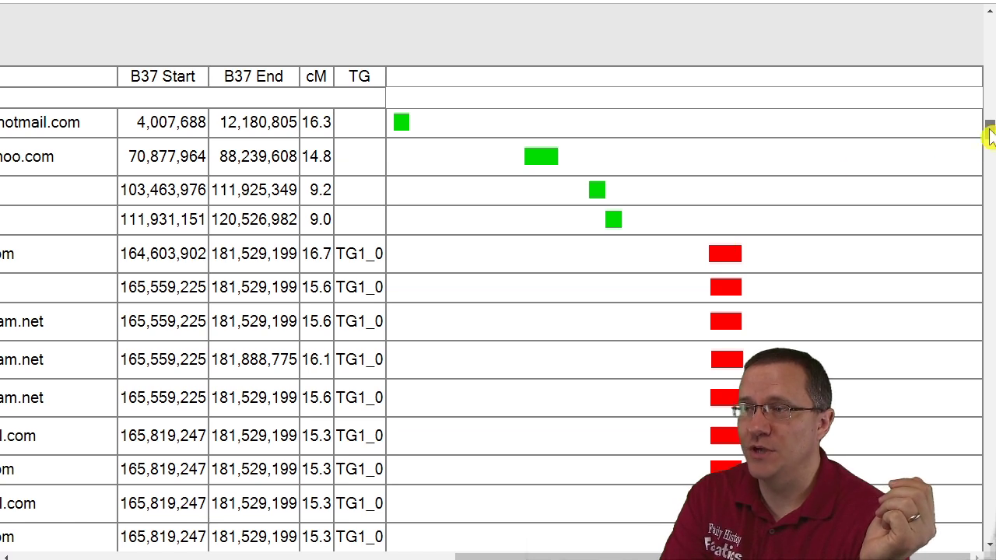
drag(990, 136, 989, 144)
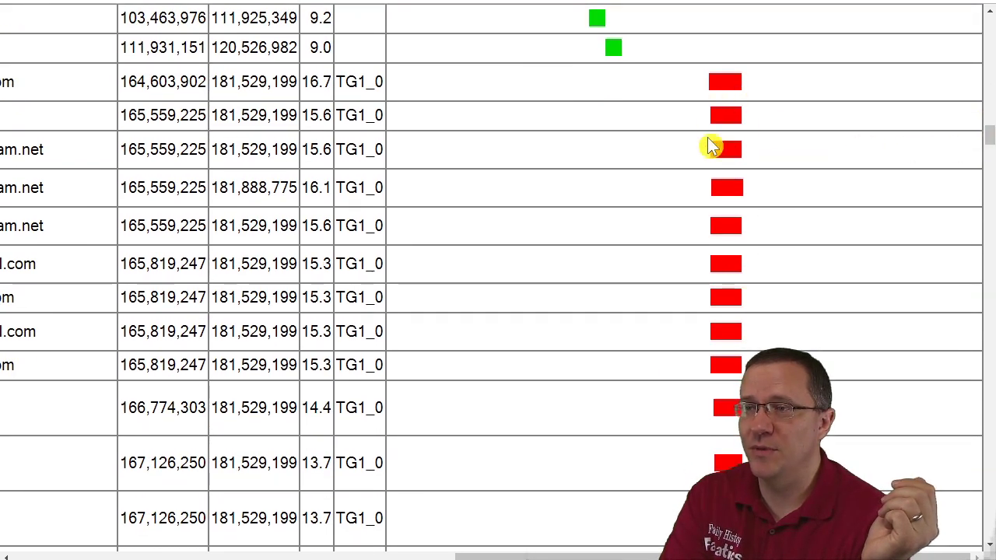
drag(991, 136, 991, 148)
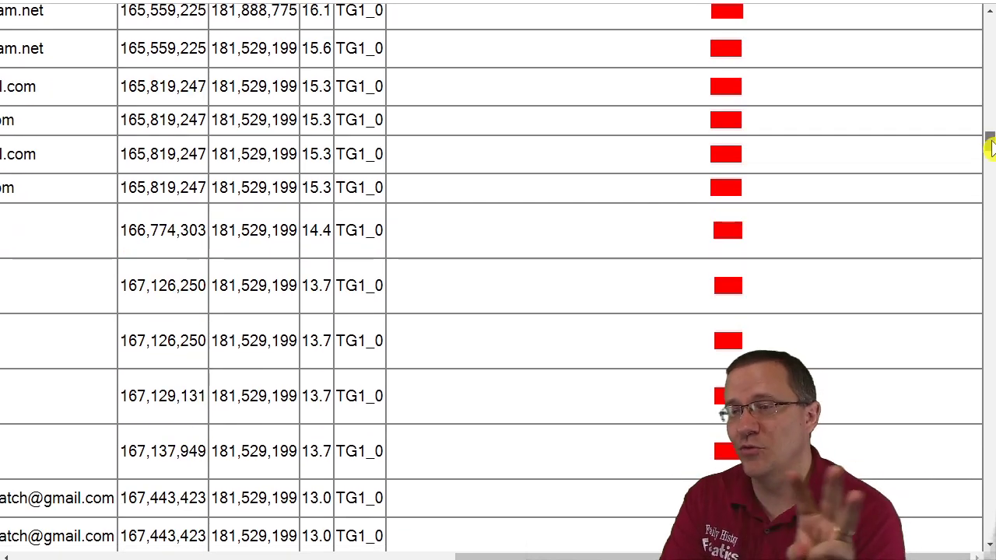
drag(990, 148, 981, 197)
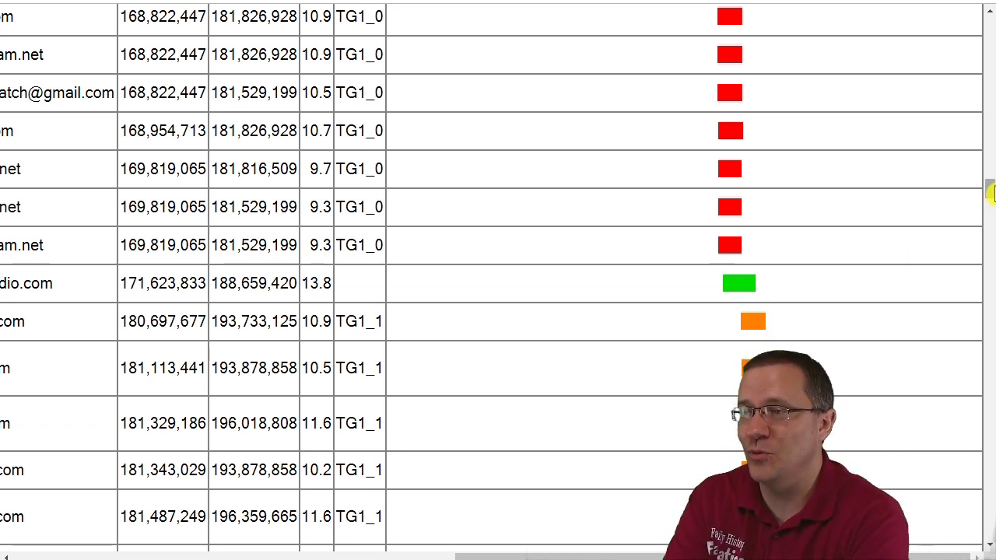
drag(988, 194, 983, 238)
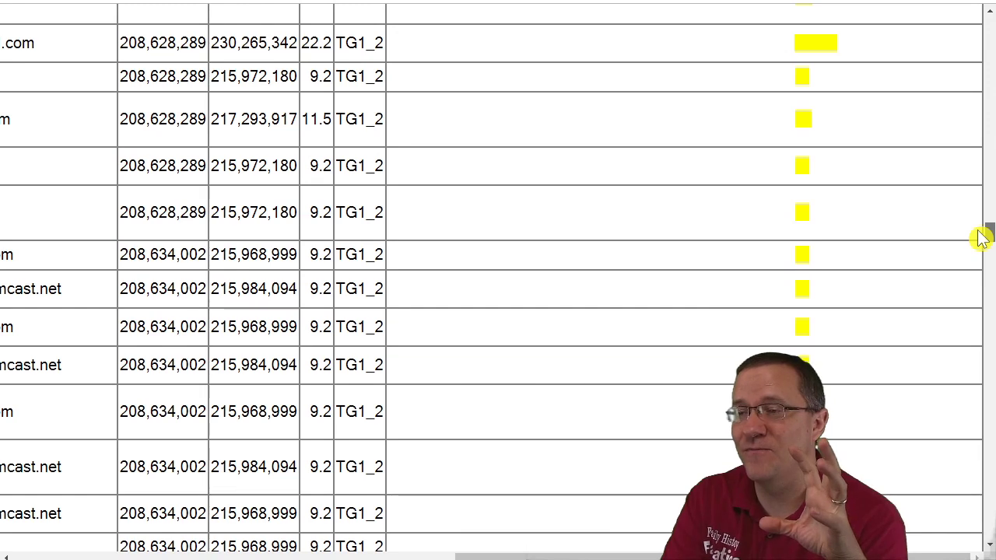
mouse_move(980, 238)
mouse_down()
mouse_move(978, 256)
mouse_move(988, 247)
mouse_up()
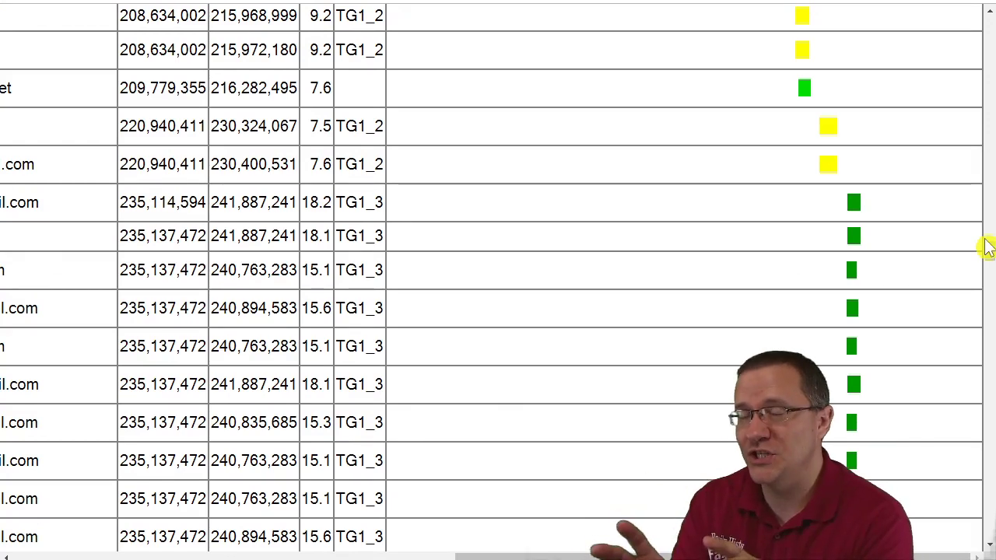